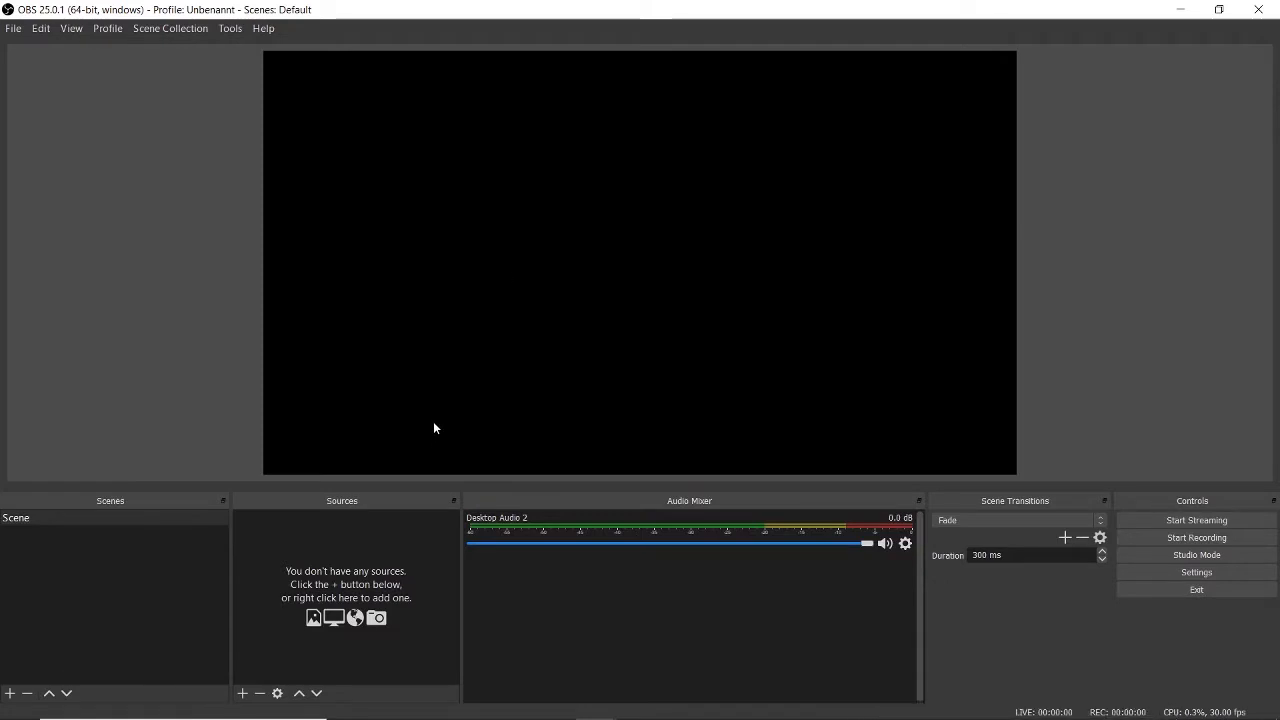
Step: Add a new Display Capture source for Display 1 with cursor capture on
left_click(242, 694)
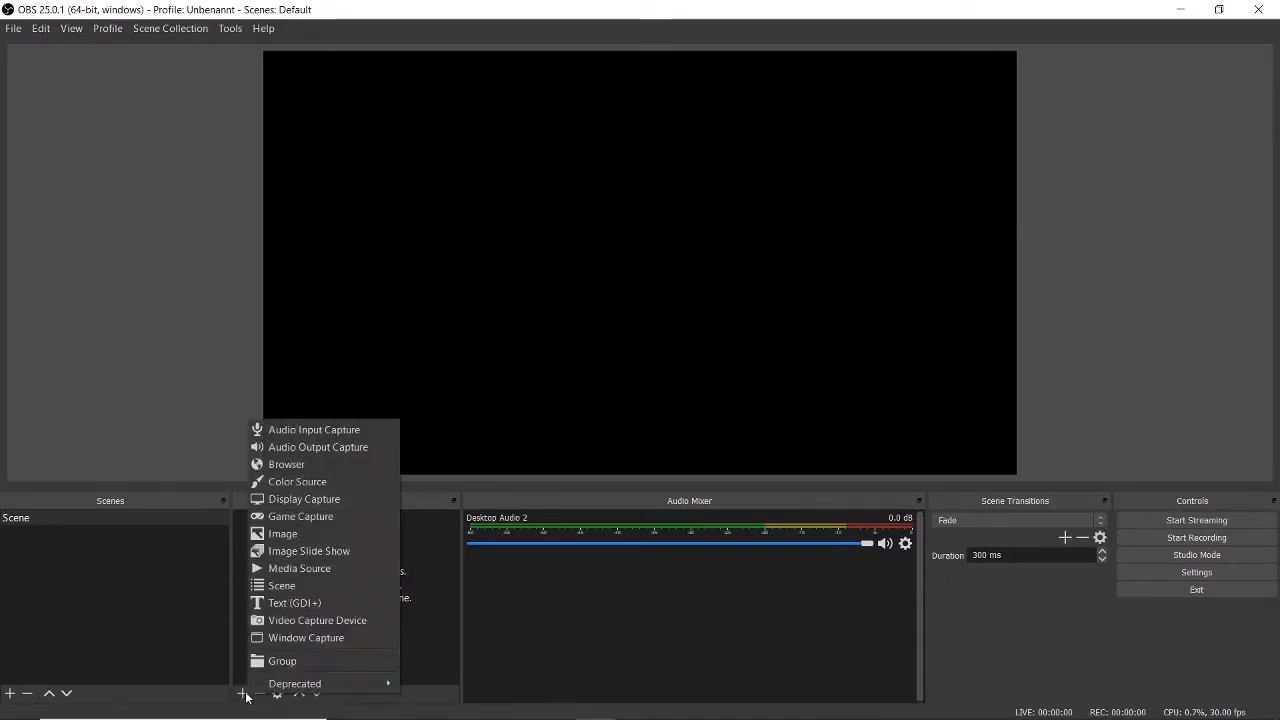
left_click(313, 500)
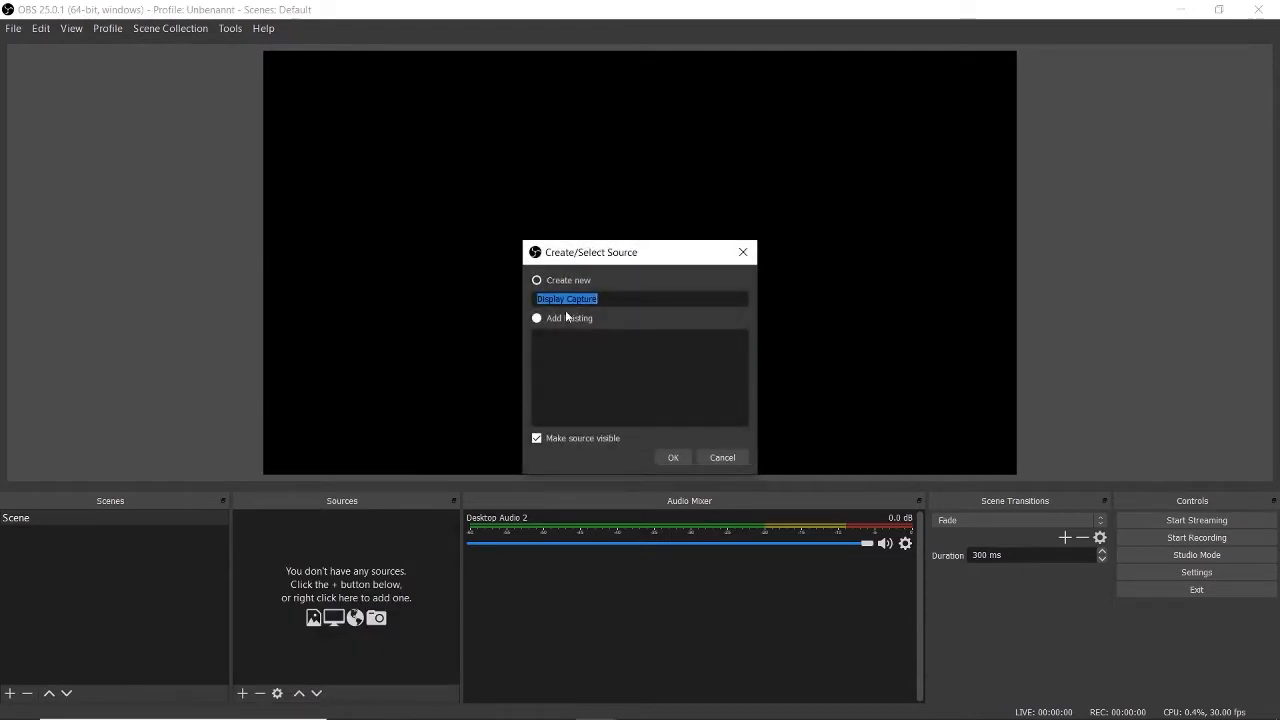
left_click(673, 458)
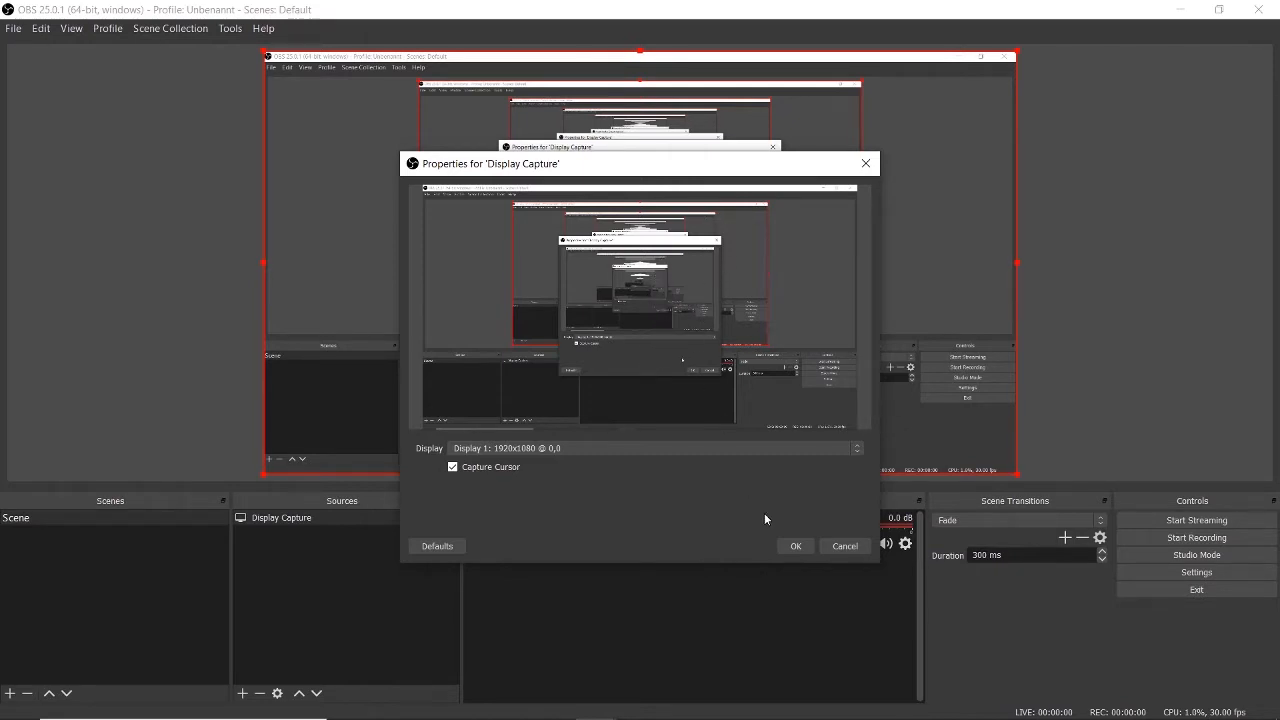
left_click(802, 546)
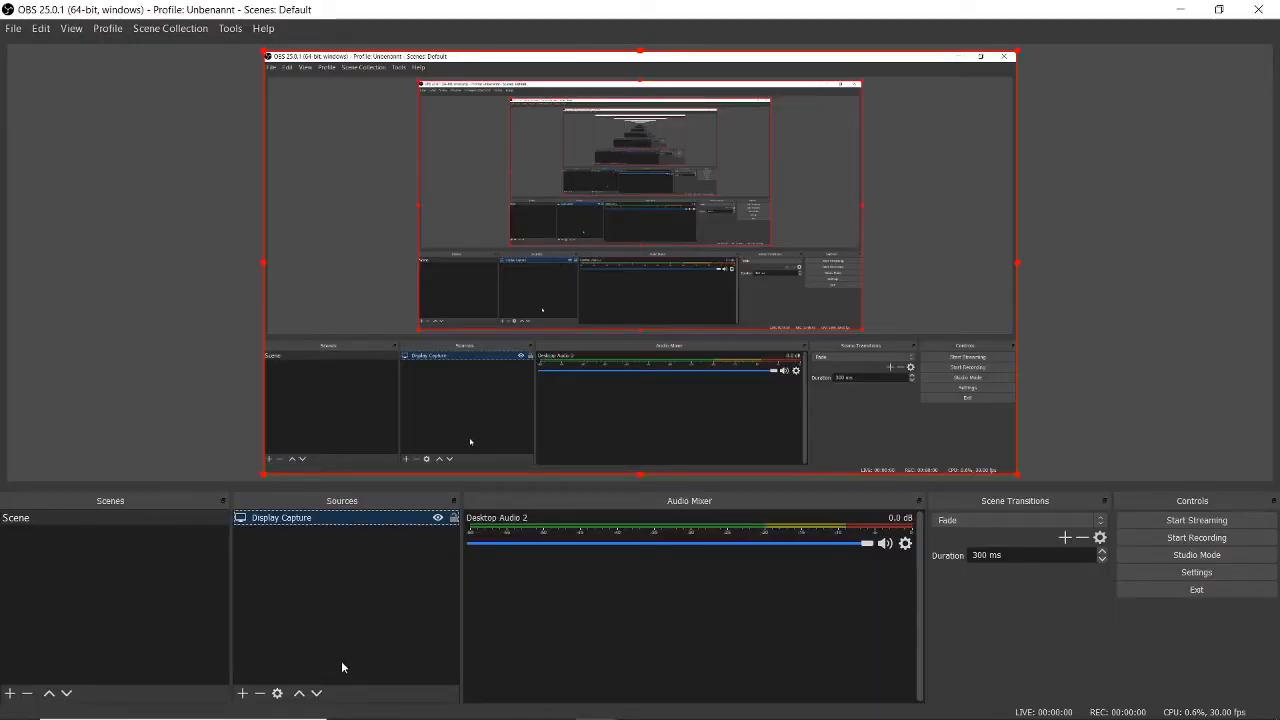
Step: Add a new Video Capture Device source that uses the BisonCam,NB Pro camera
left_click(241, 694)
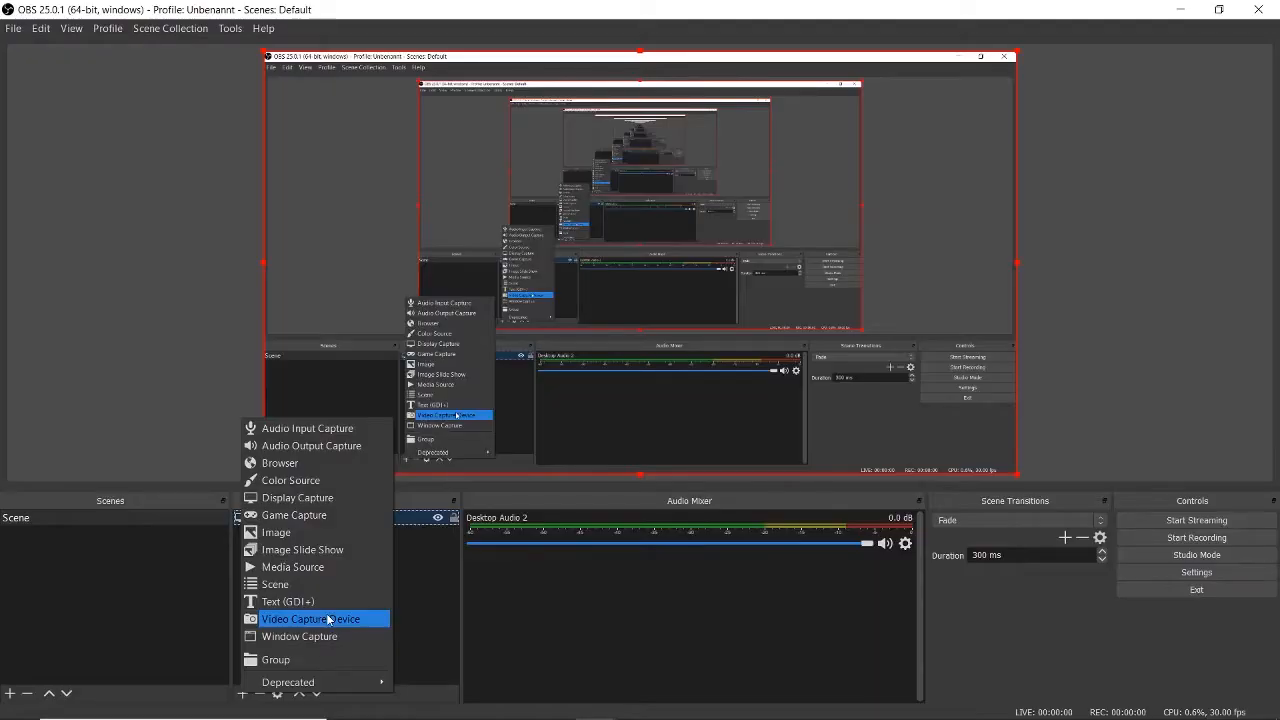
left_click(328, 619)
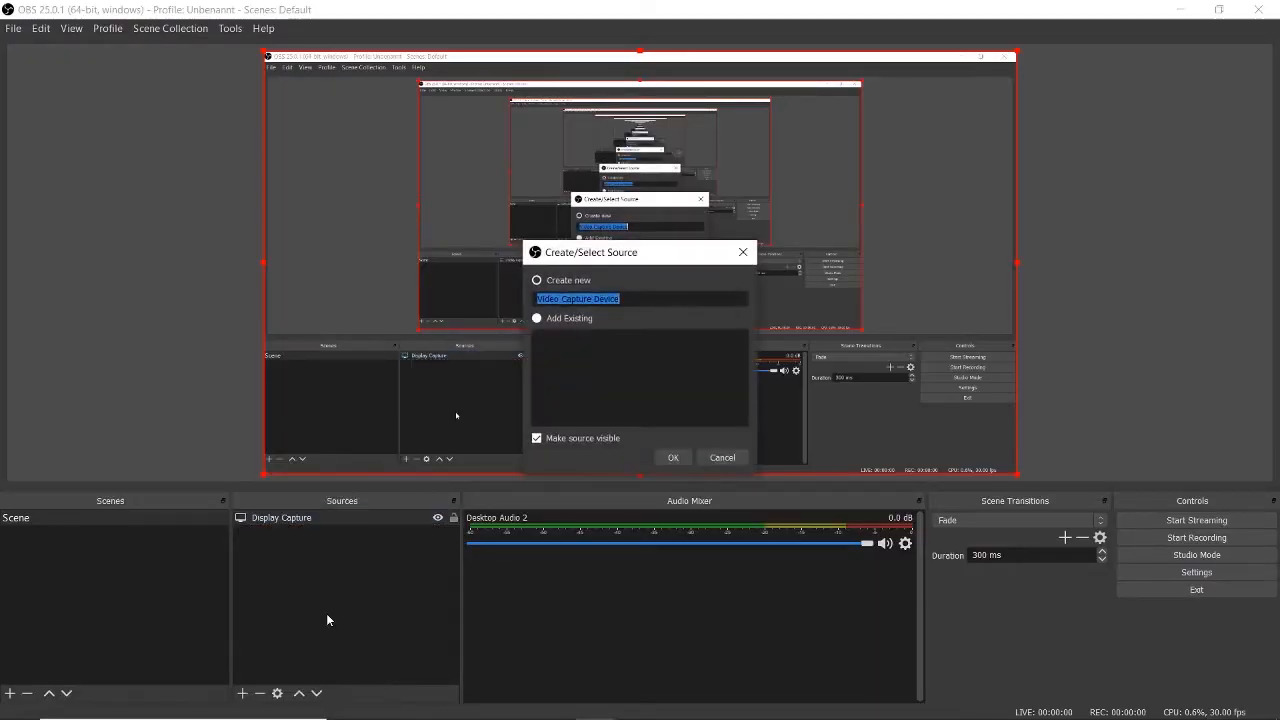
left_click(672, 461)
left_click_drag(615, 170, 468, 55)
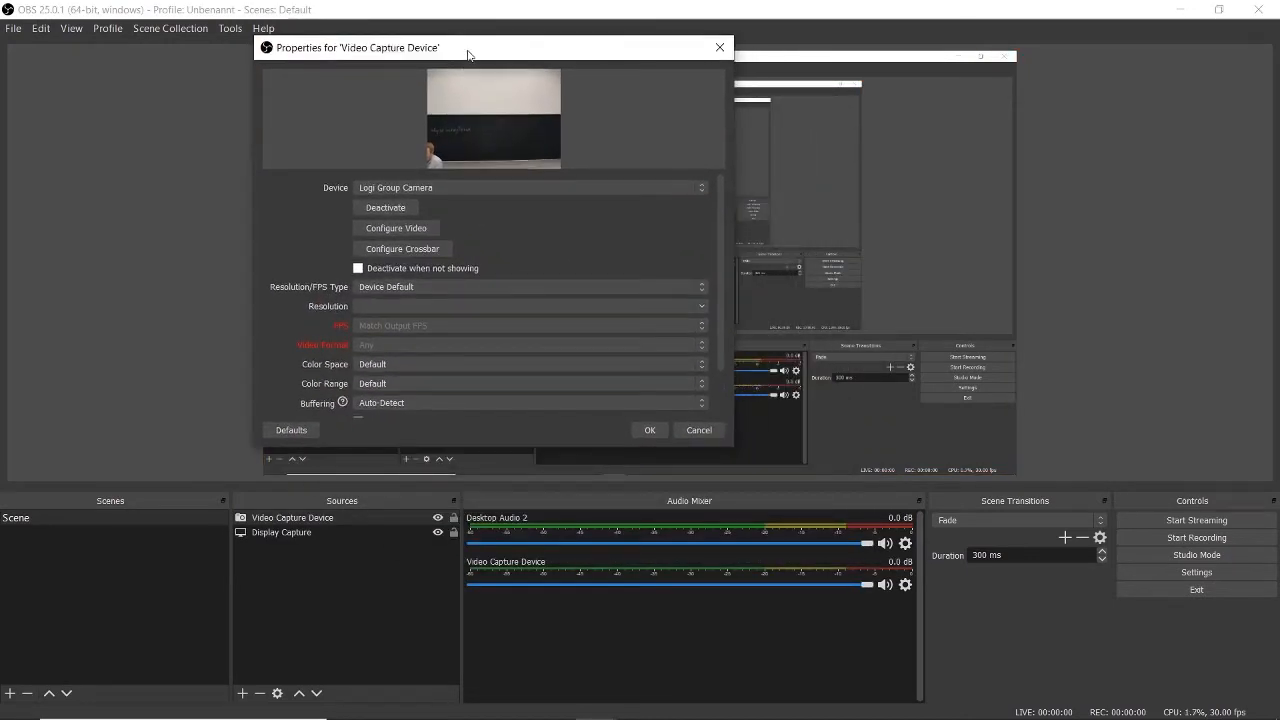
left_click(468, 189)
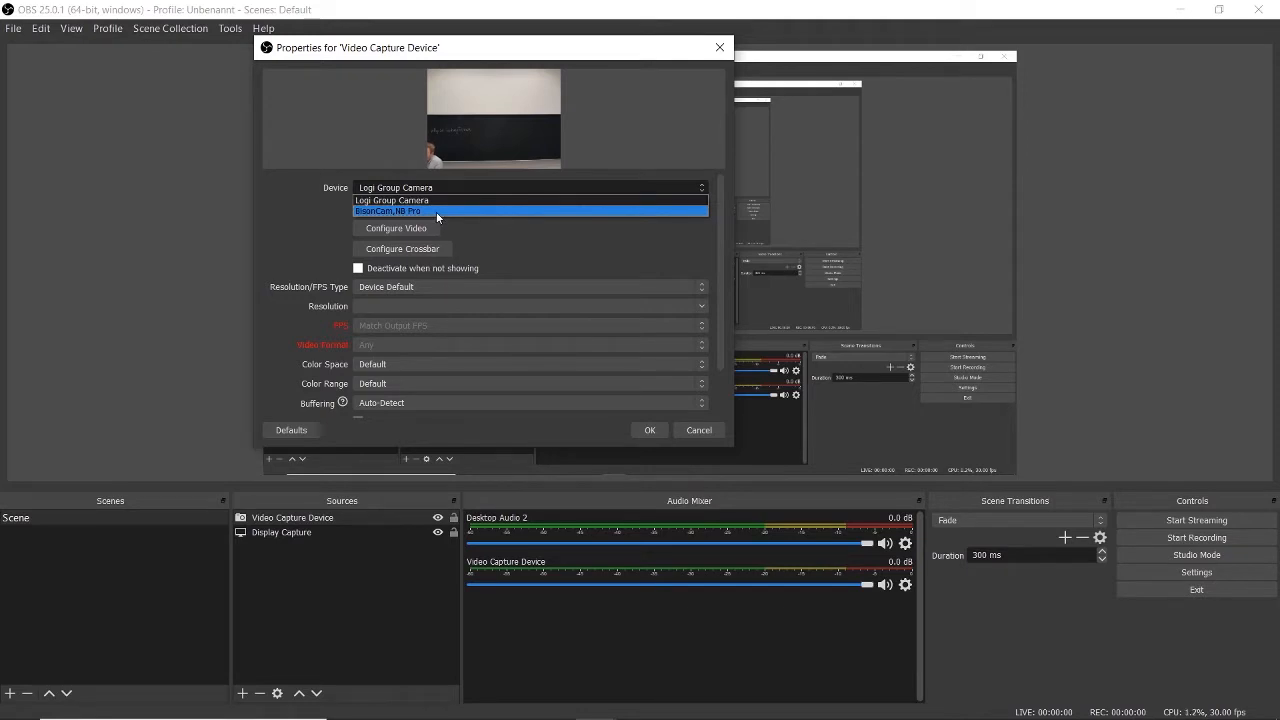
left_click(436, 211)
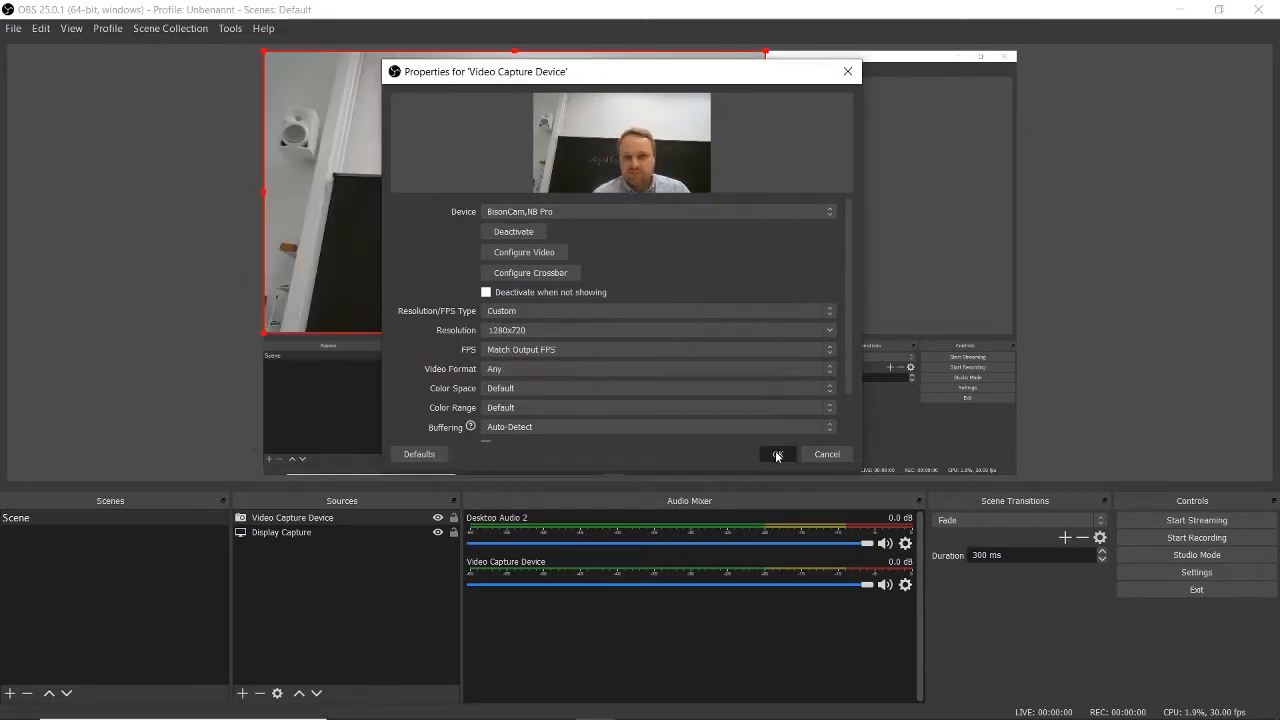
left_click(777, 455)
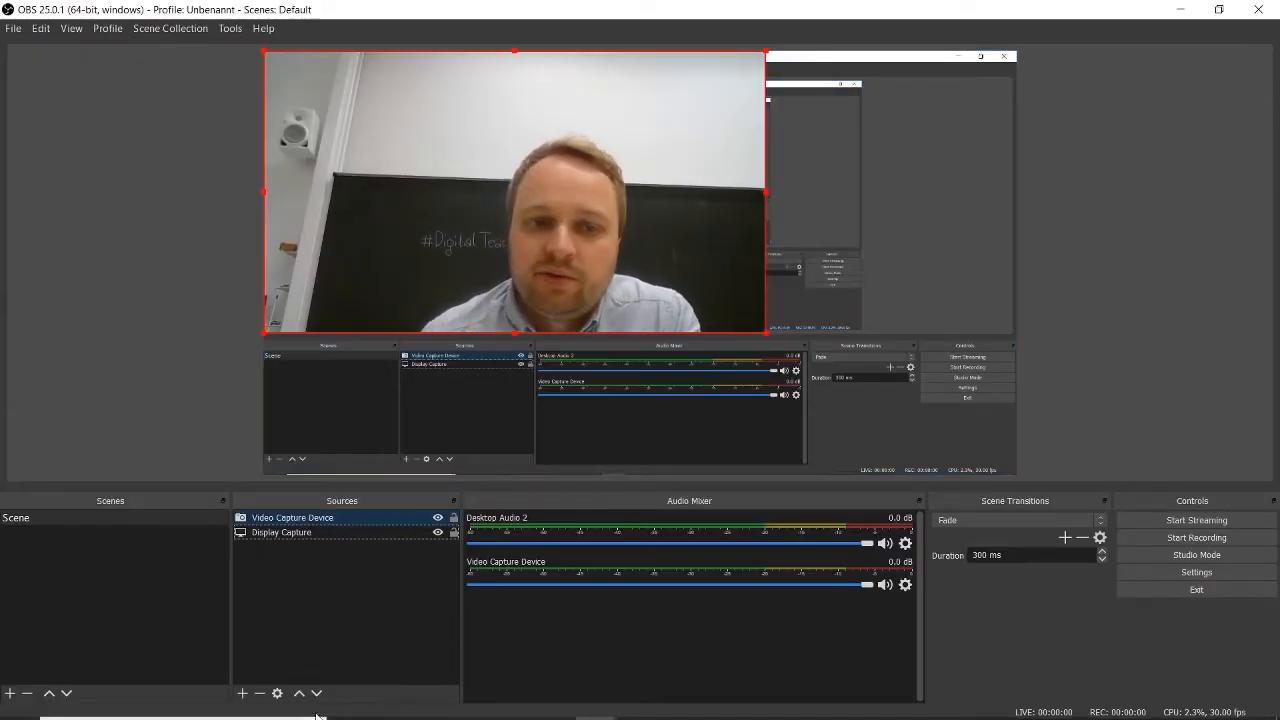
Step: Add a new Audio Input Capture source that uses the device Mikrofon (3- Realtek(R) Audio)
left_click(242, 693)
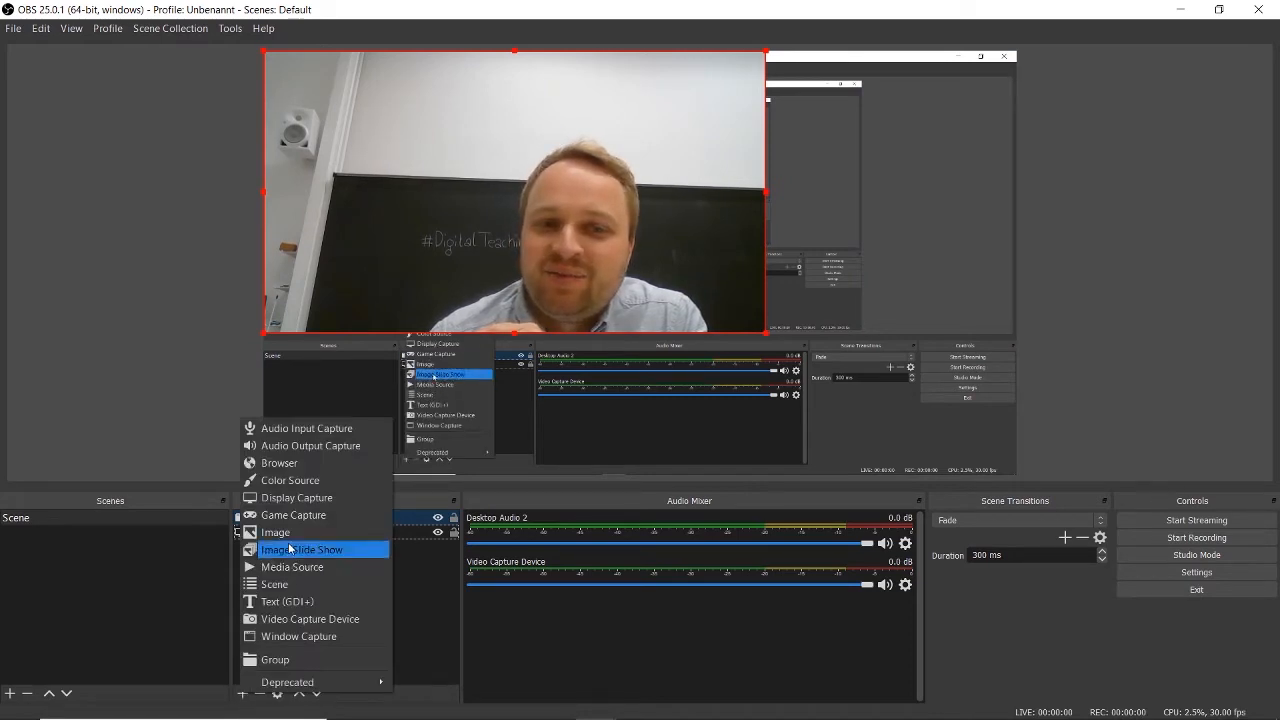
left_click(322, 430)
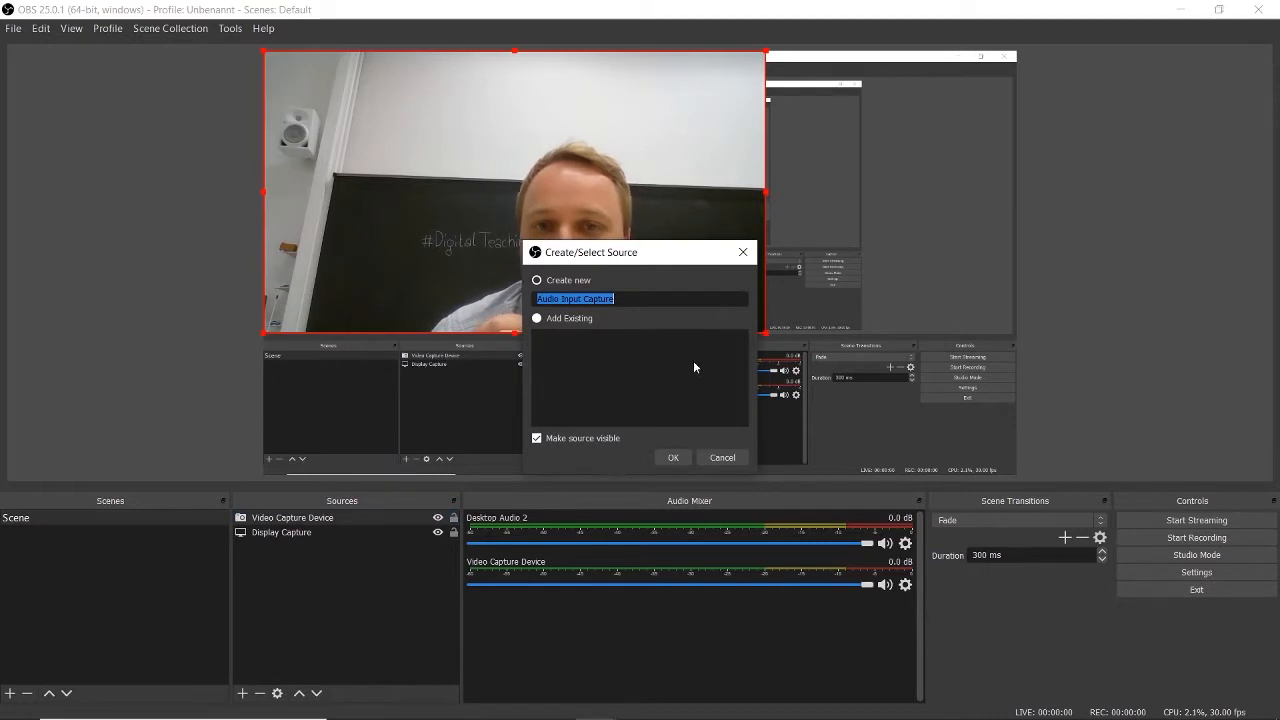
left_click(668, 458)
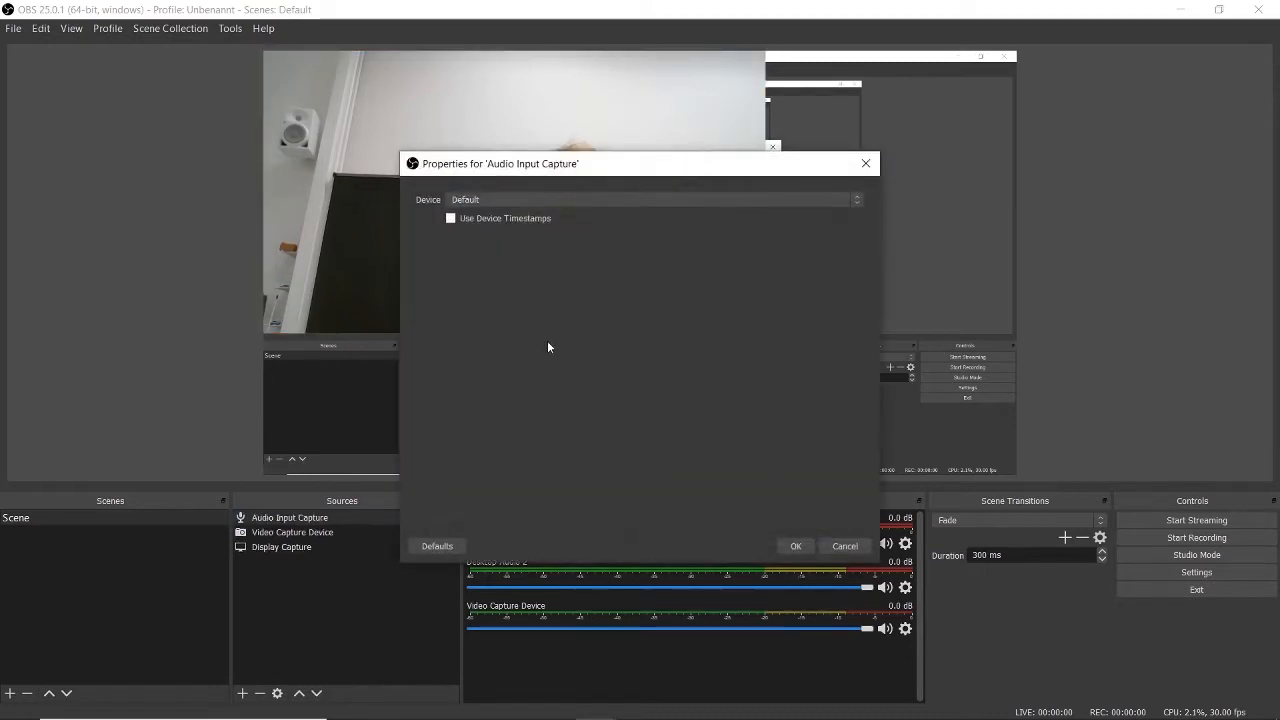
left_click(514, 198)
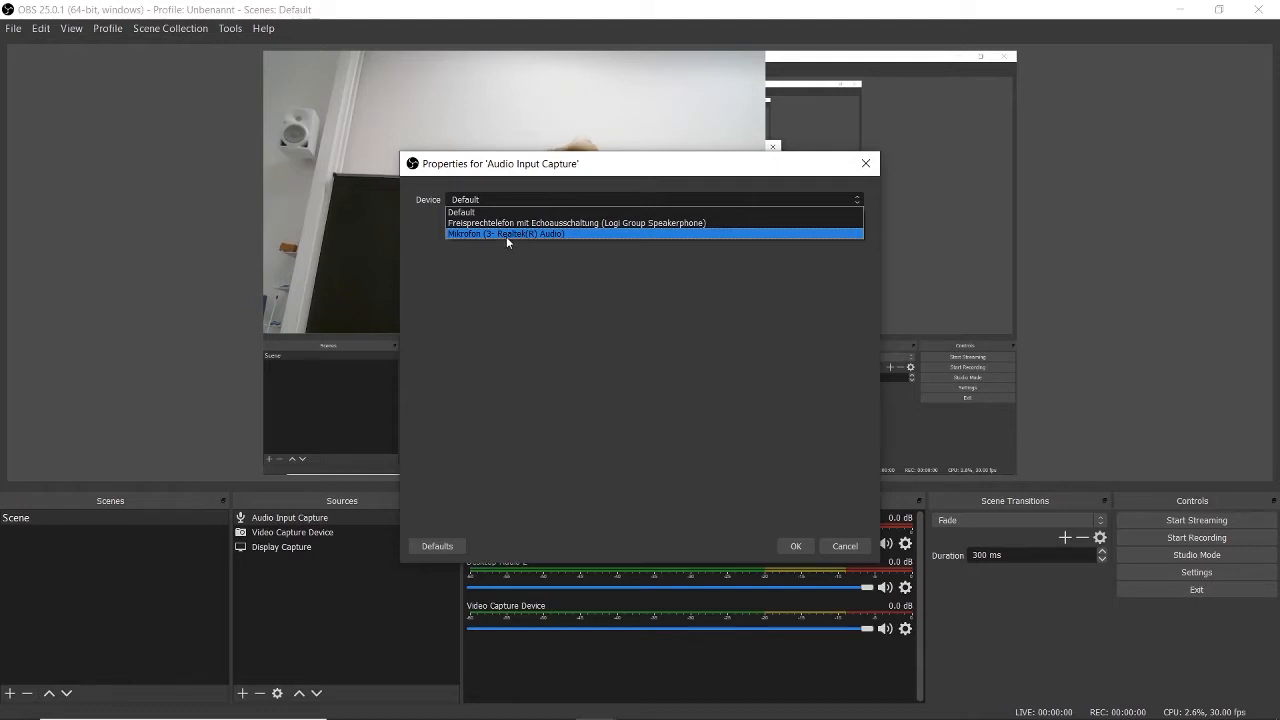
left_click(501, 233)
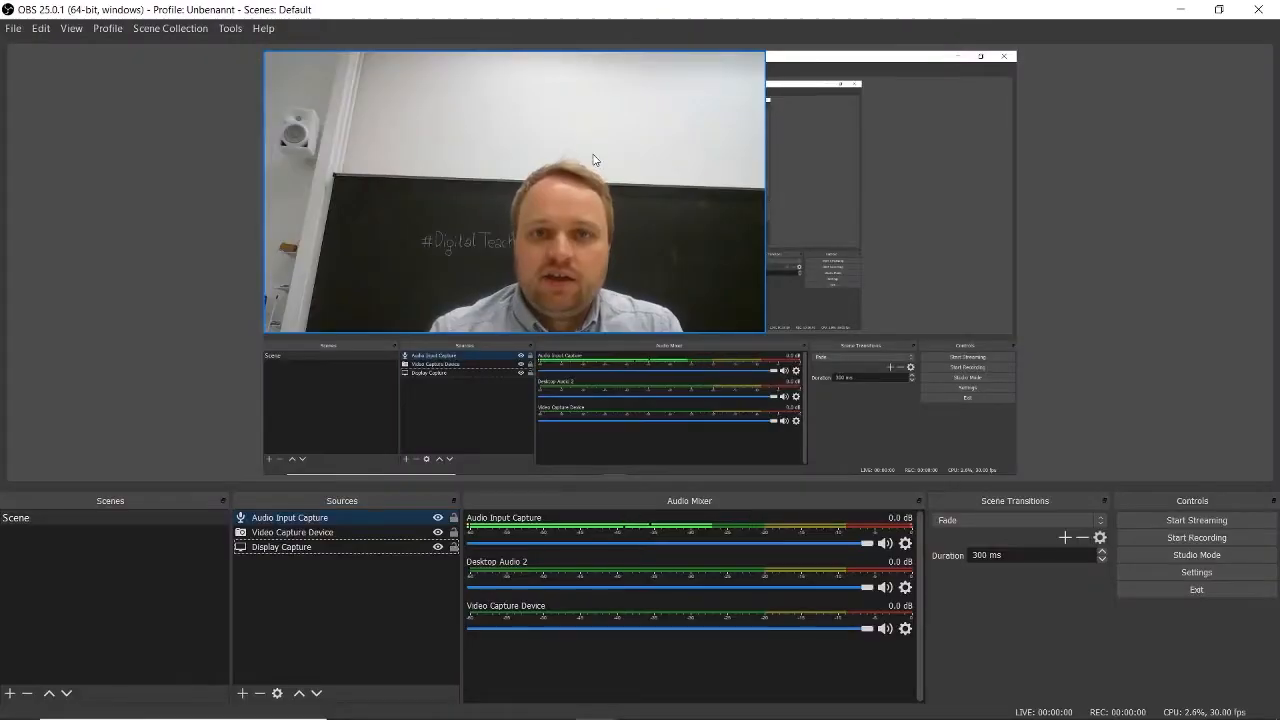
Step: Shrink the webcam image to about a fifth of the canvas width and place it in the canvas's lower-right corner
left_click_drag(517, 160, 601, 226)
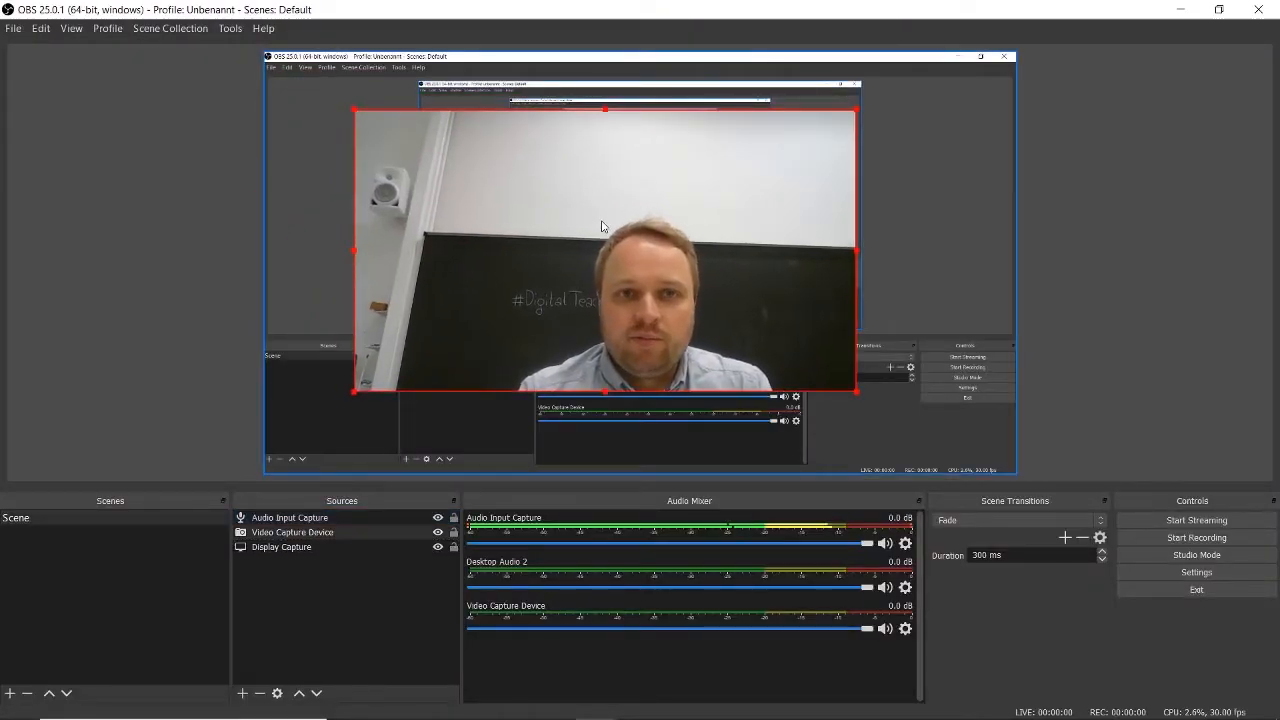
left_click_drag(525, 227, 479, 237)
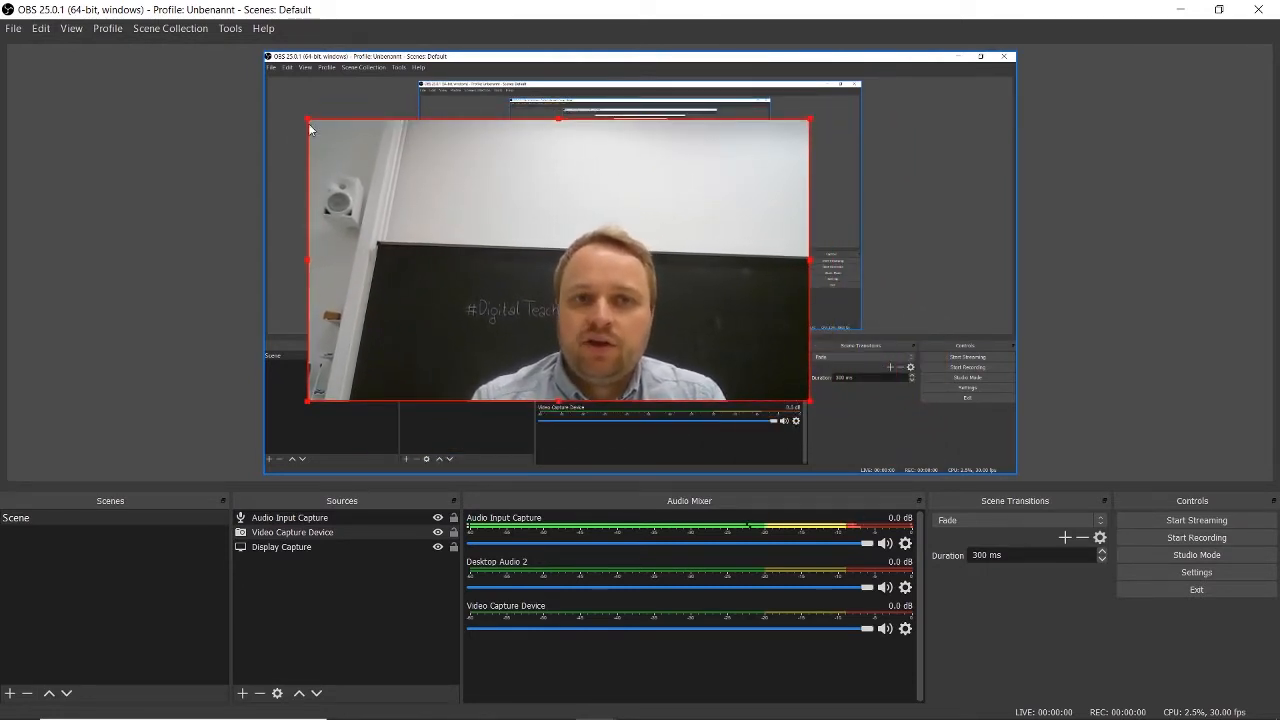
left_click_drag(308, 122, 614, 288)
left_click_drag(697, 330, 450, 236)
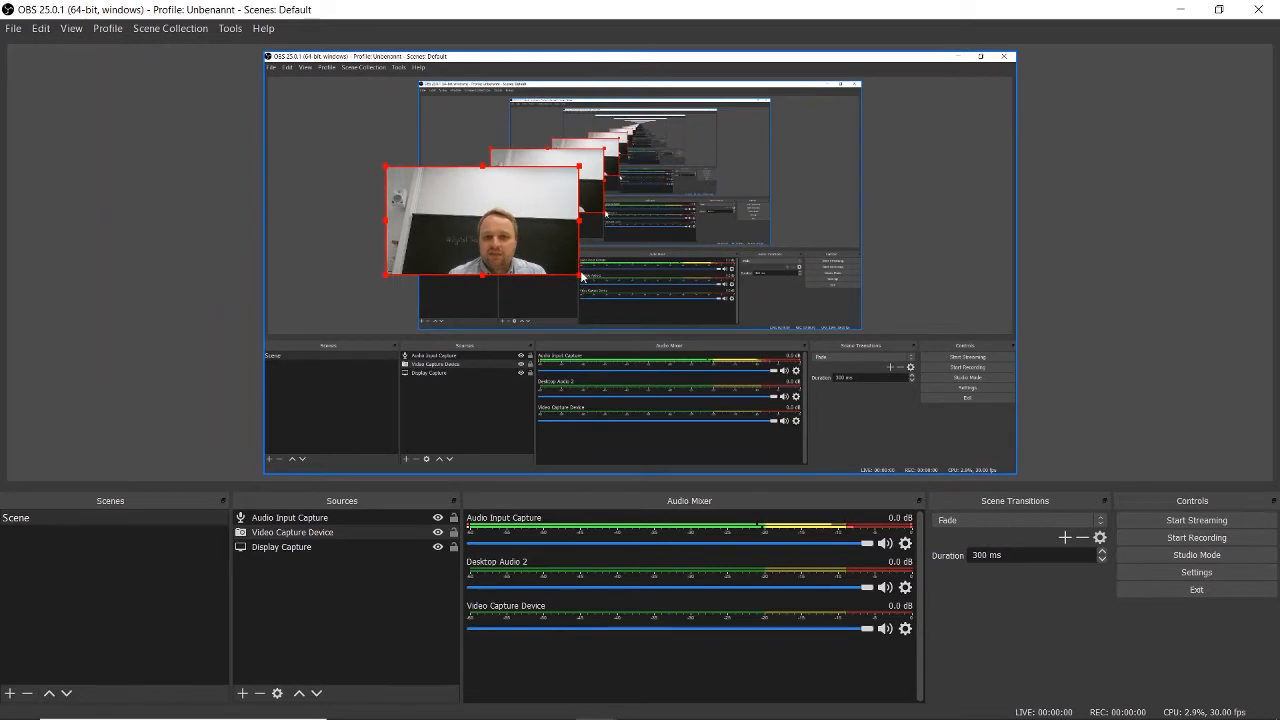
left_click_drag(581, 276, 624, 307)
left_click(627, 308)
left_click(598, 288)
left_click_drag(626, 308, 746, 350)
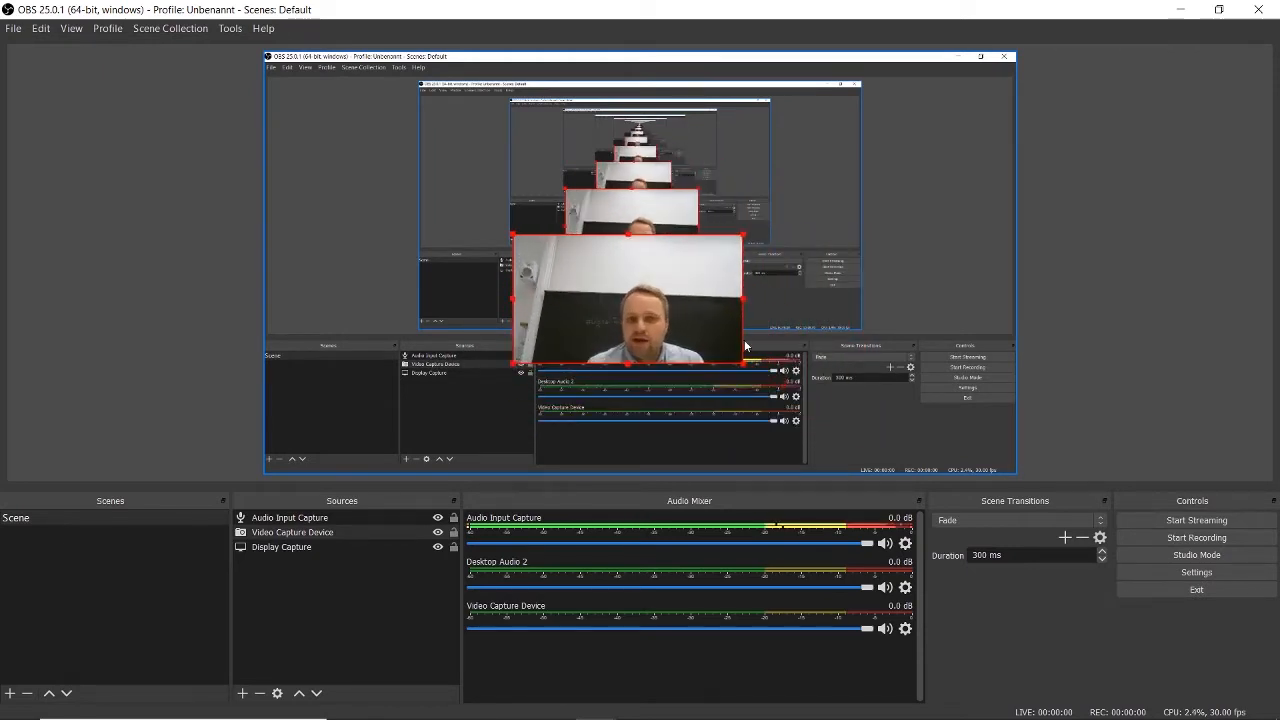
left_click_drag(646, 298, 923, 410)
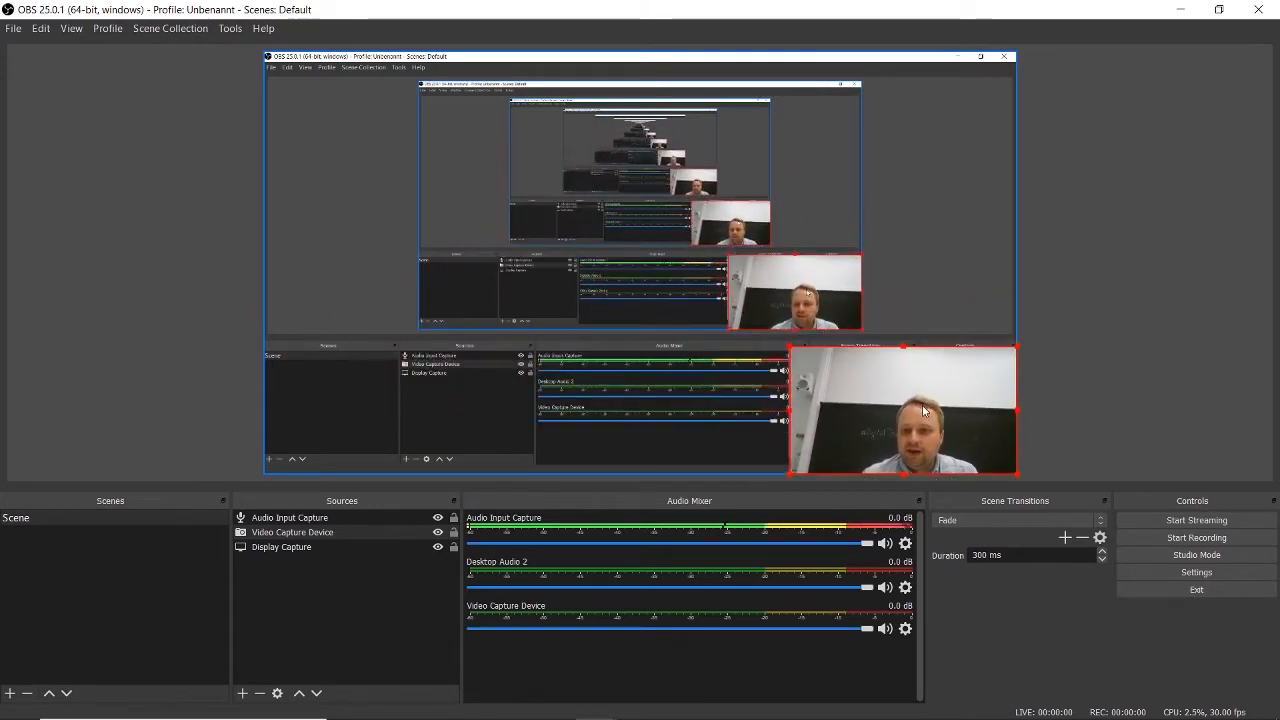
left_click_drag(790, 348, 866, 393)
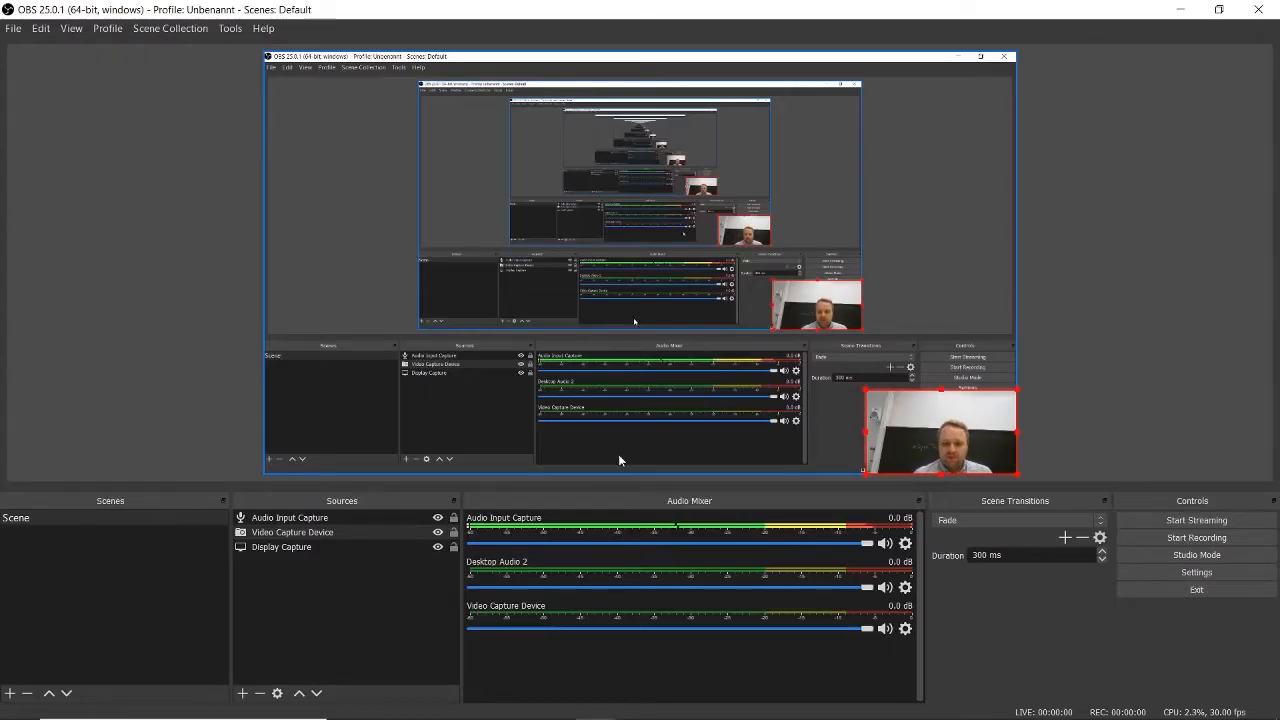
Step: Try the Video Capture Device beneath Display Capture in the source order and return it to the top of the stack
left_click(303, 533)
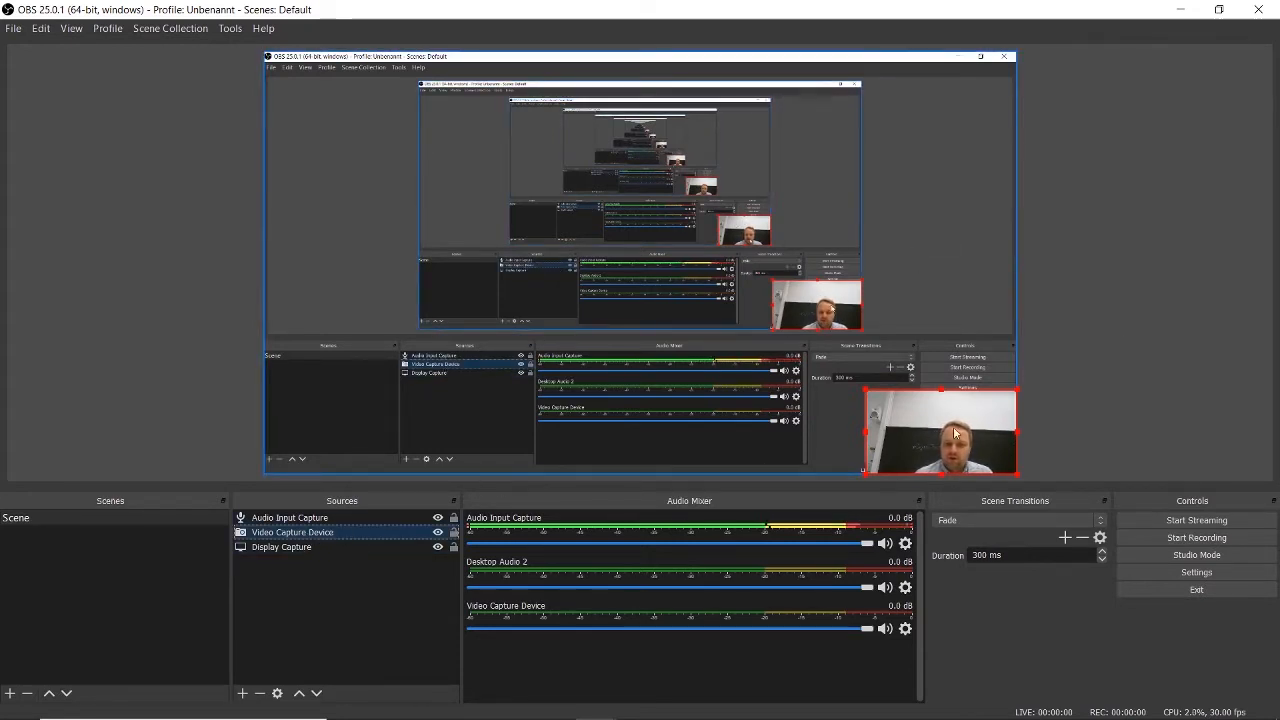
left_click(299, 693)
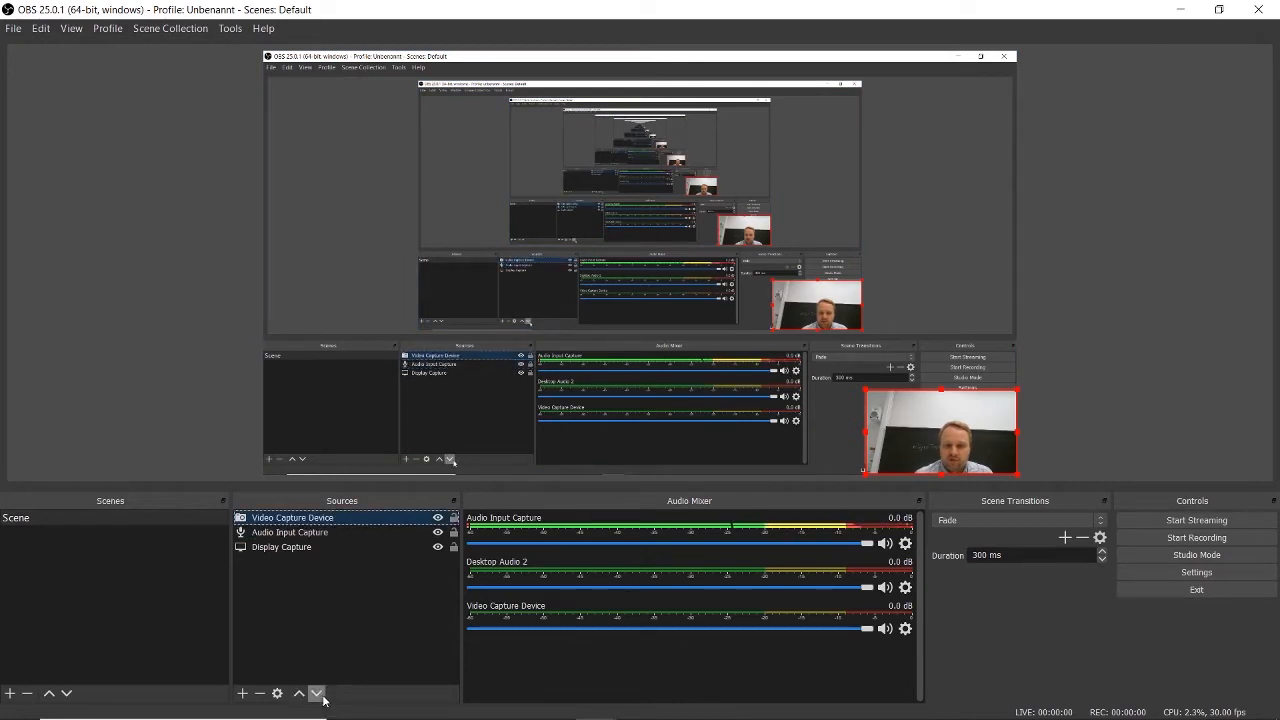
left_click(316, 693)
left_click(316, 693)
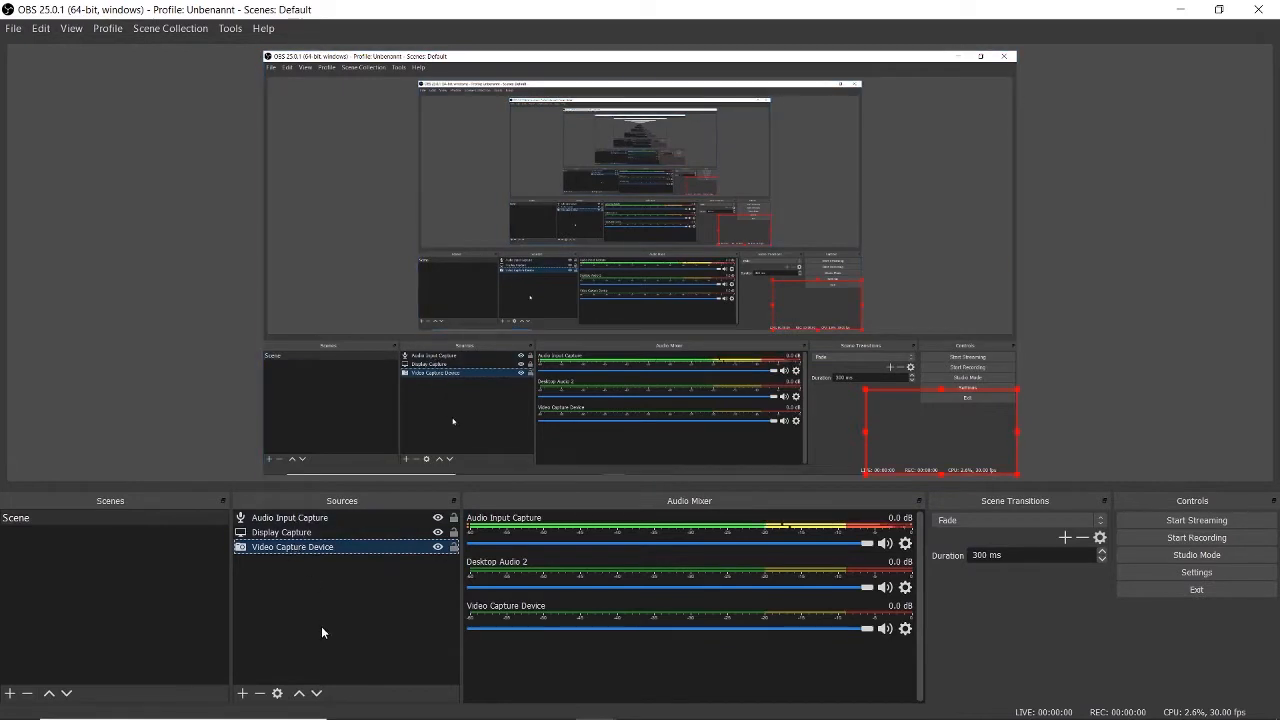
left_click(299, 694)
left_click(299, 694)
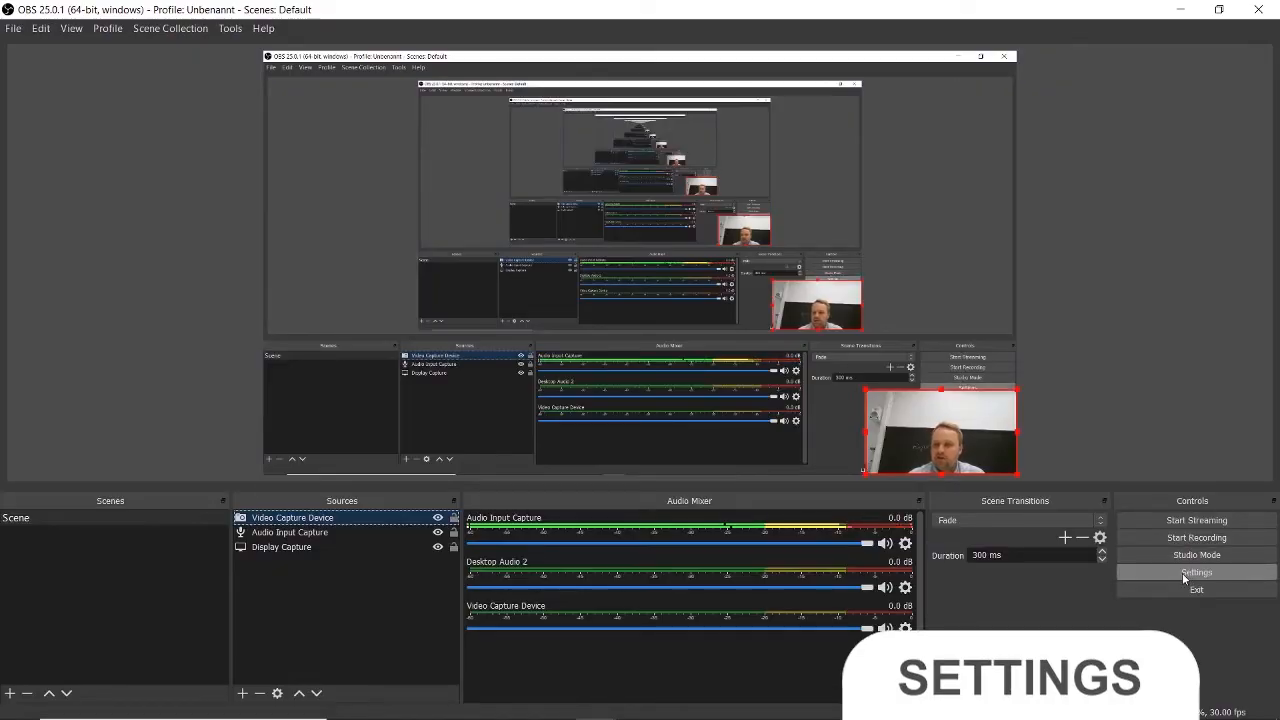
Step: In the video settings, set the output (scaled) resolution to 1280x720 and the common FPS value to 30, and apply them
left_click(1182, 573)
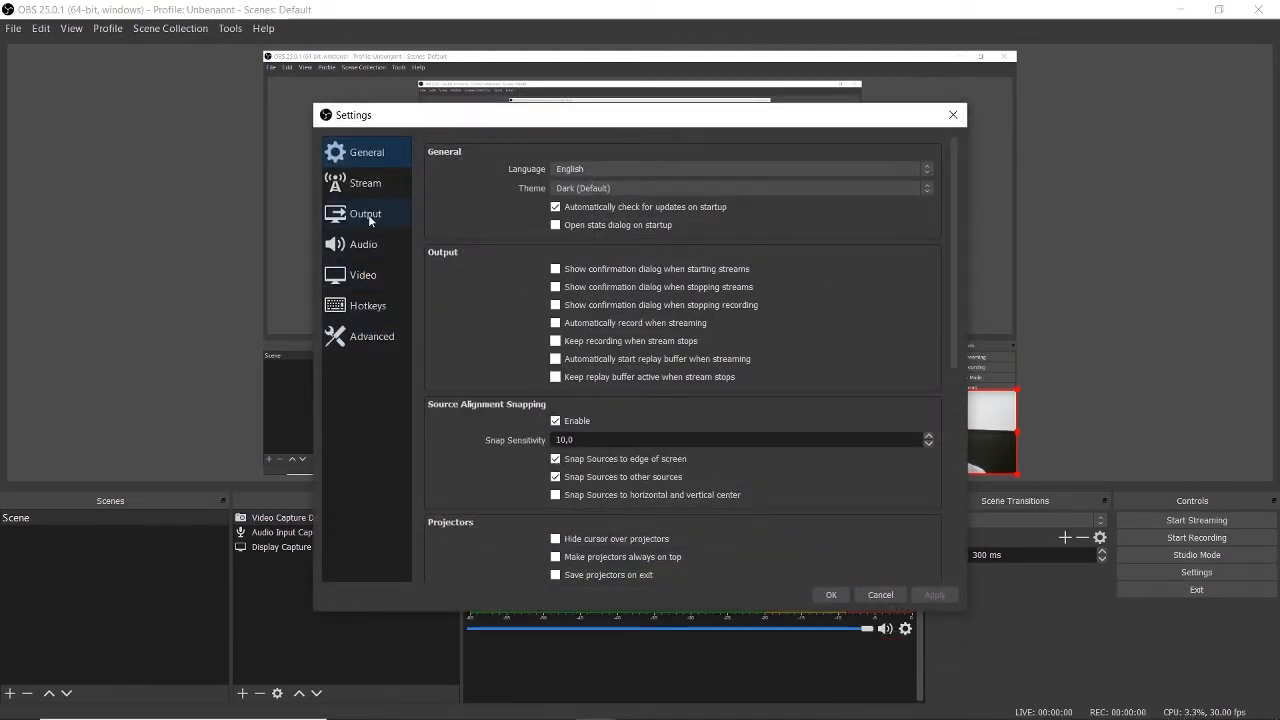
left_click(361, 282)
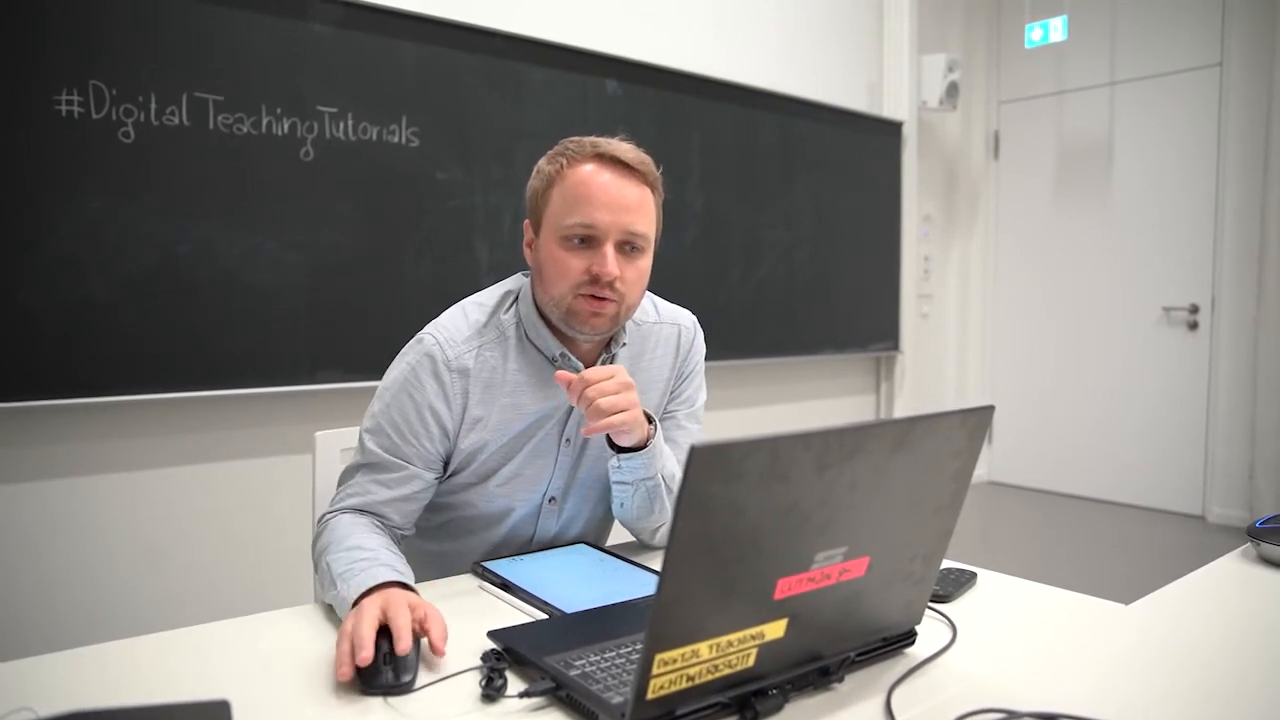
left_click(871, 168)
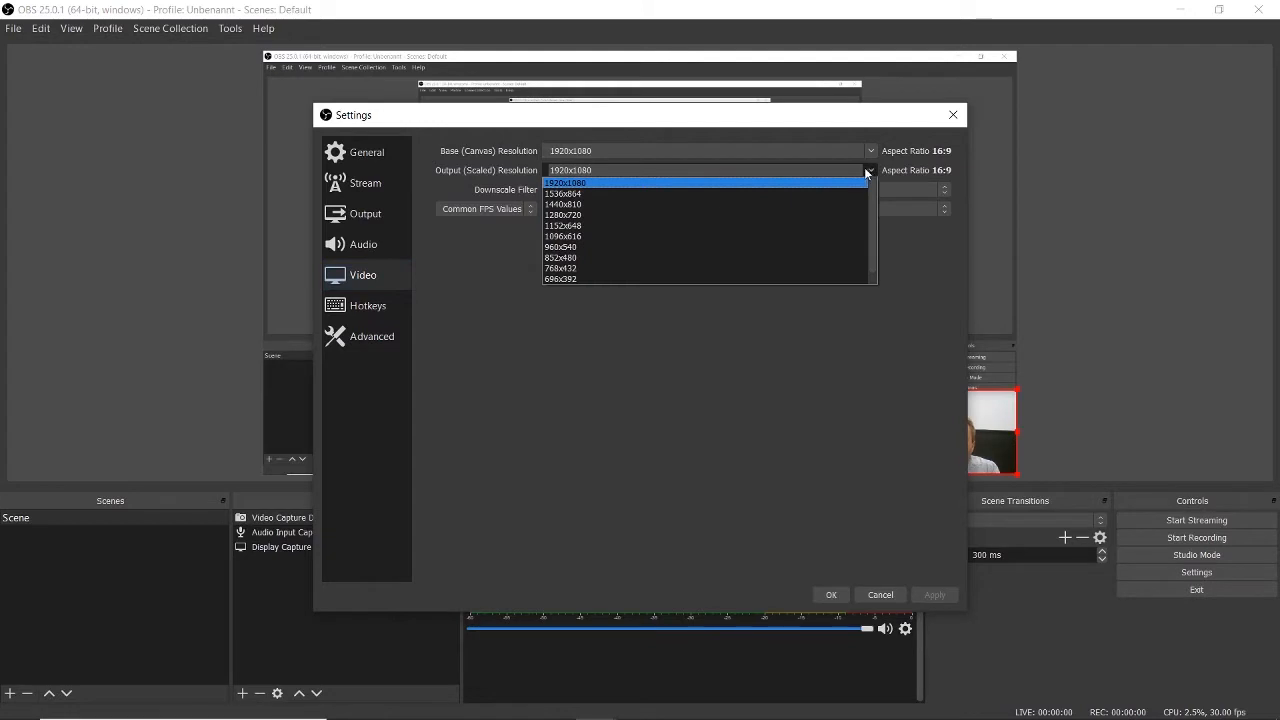
left_click(591, 214)
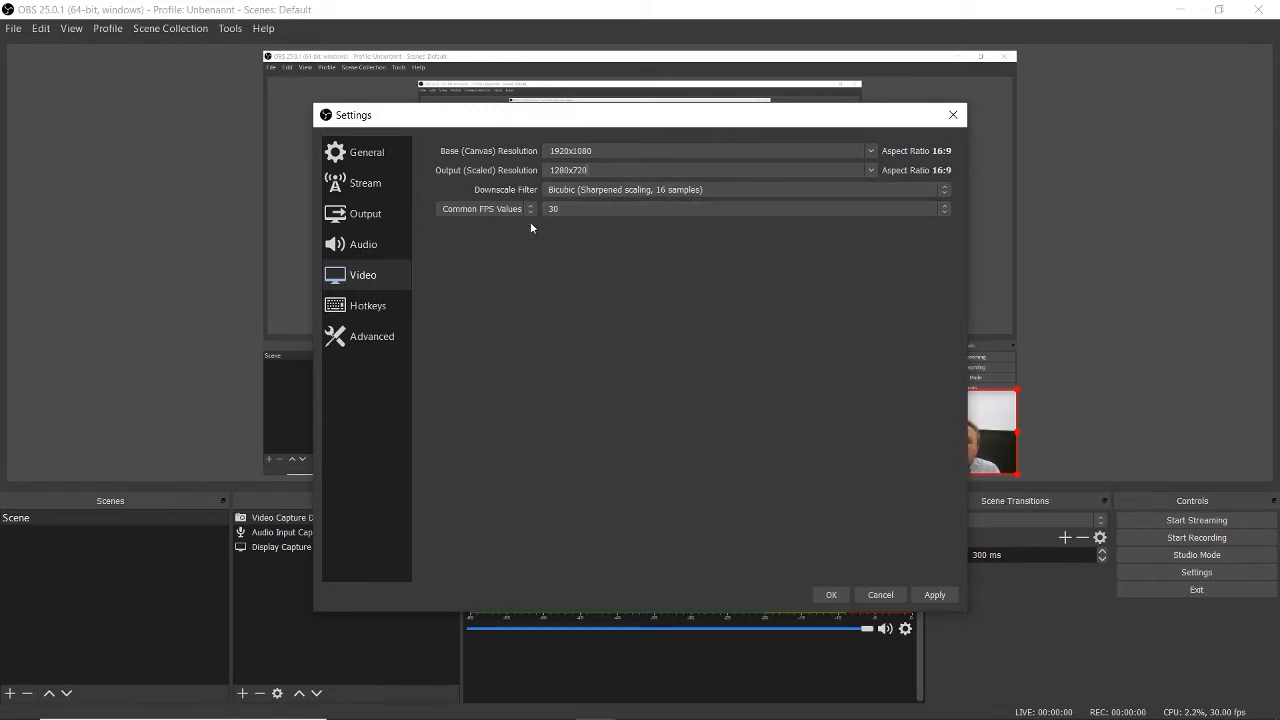
left_click(942, 208)
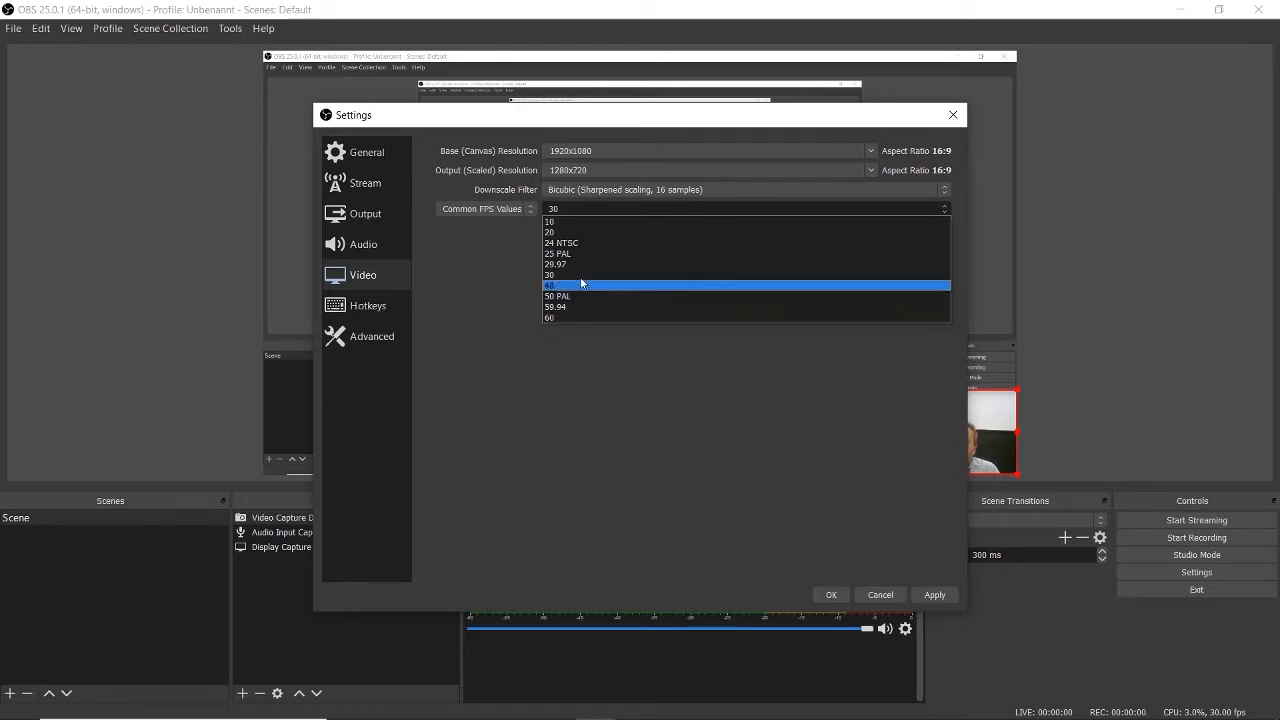
left_click(580, 274)
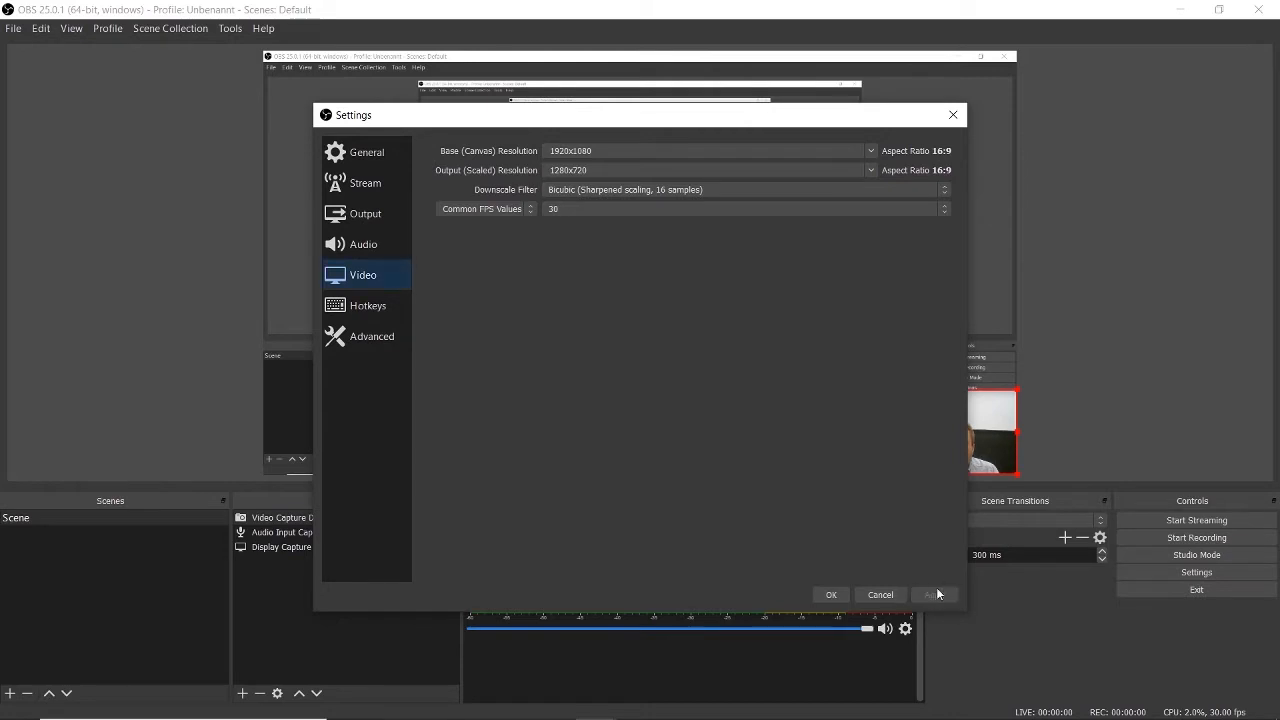
Step: Review the audio settings and open the recording quality choices in the output settings
left_click(386, 246)
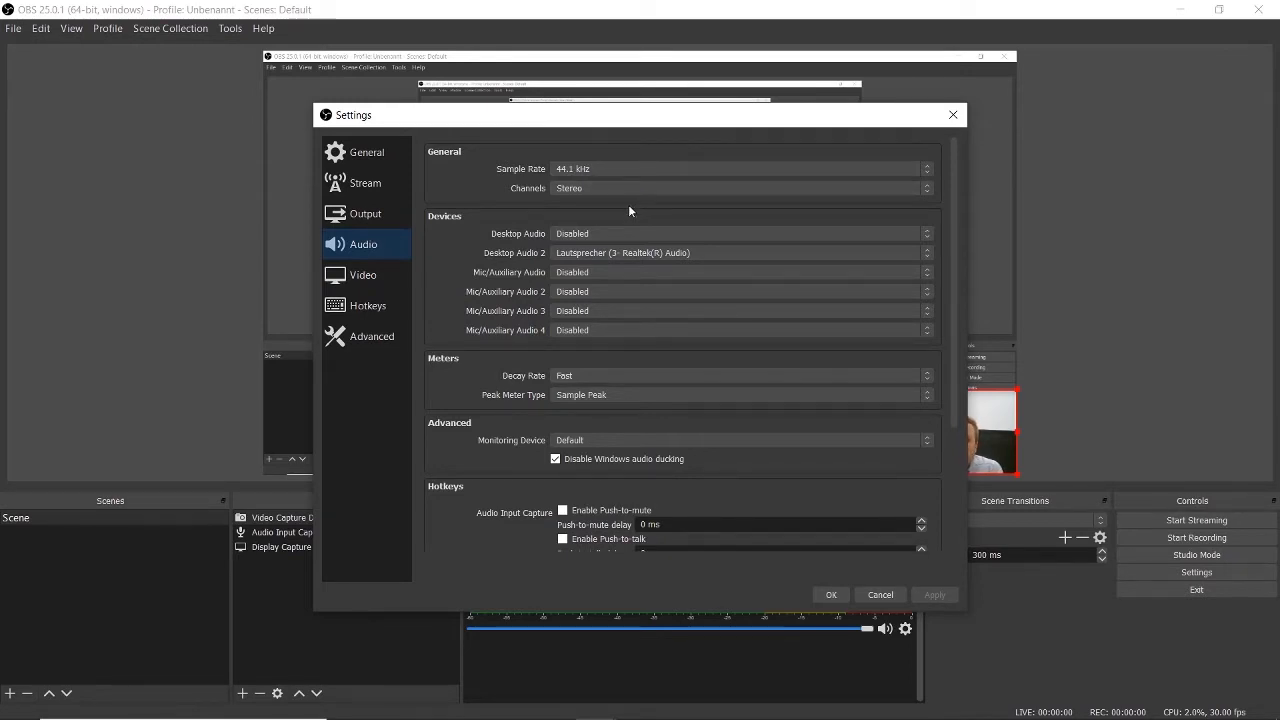
left_click(366, 218)
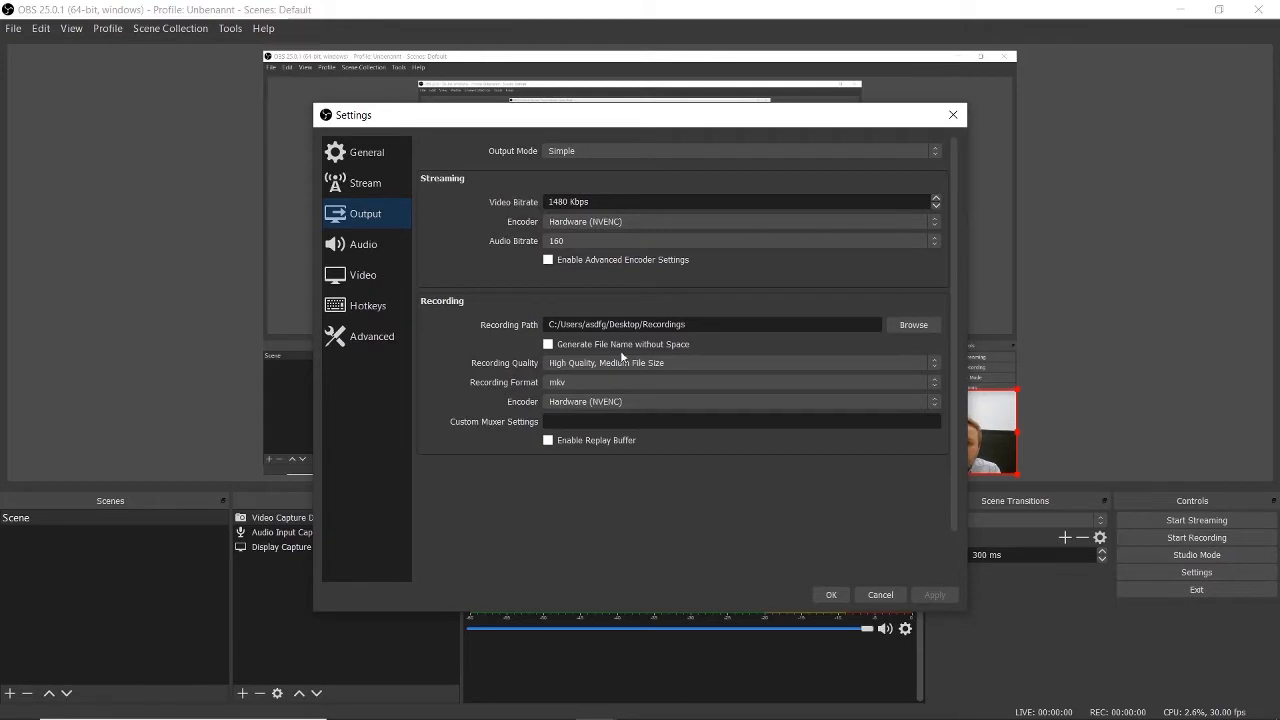
left_click(598, 364)
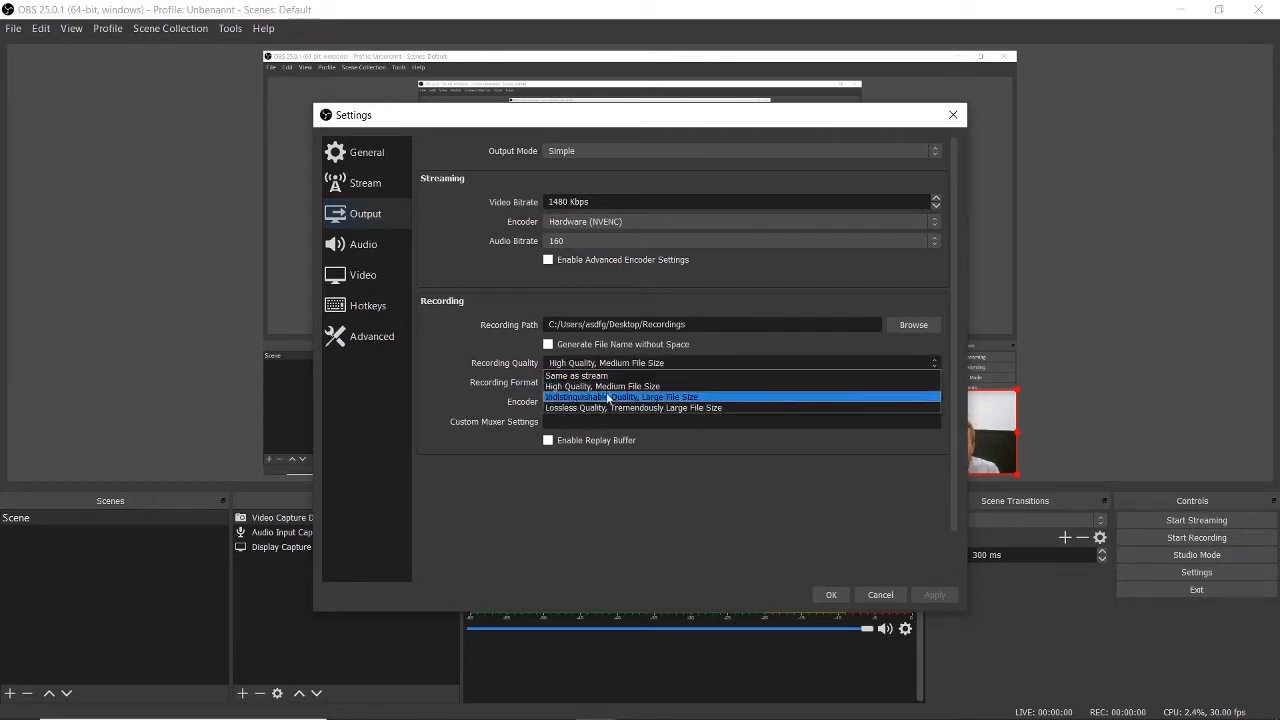